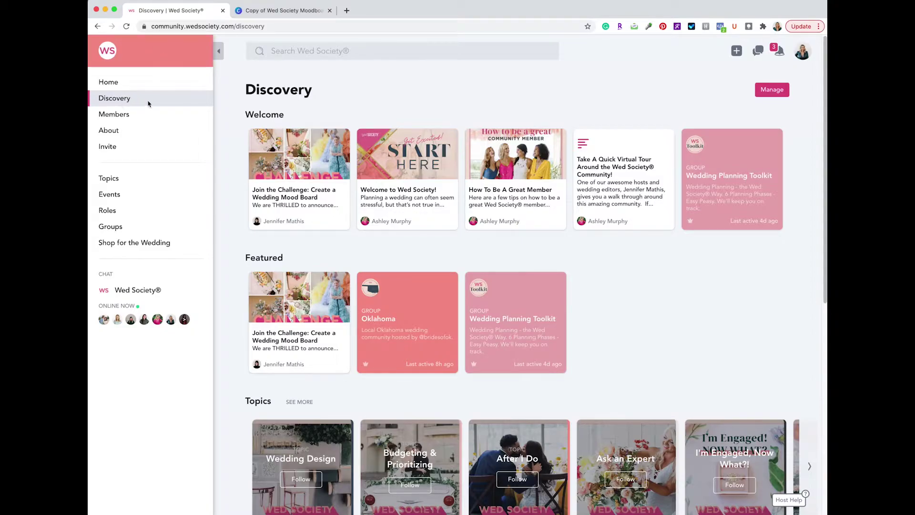
Open the Wed Society mood board challenge post and scroll down to the Step 2 template options
left_click(303, 168)
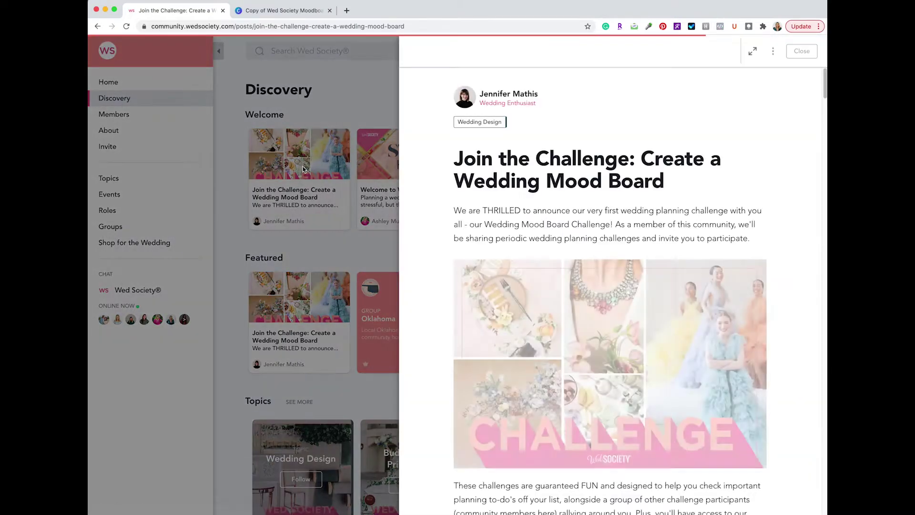
scroll(538, 175, "down", 10)
scroll(539, 176, "down", 15)
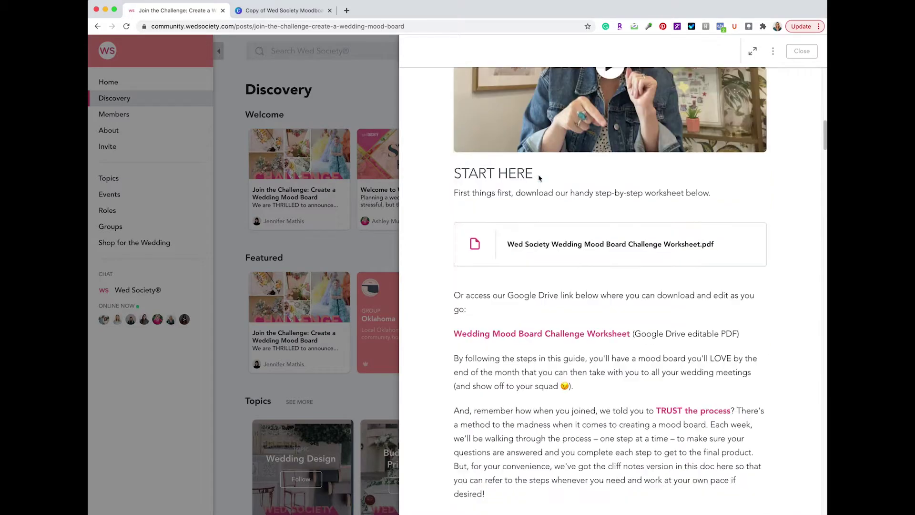
scroll(539, 176, "down", 5)
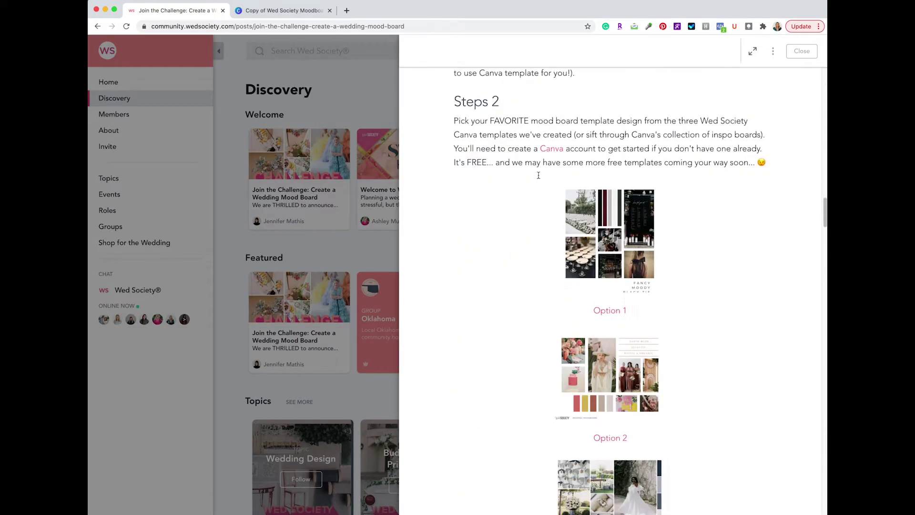
scroll(539, 179, "down", 3)
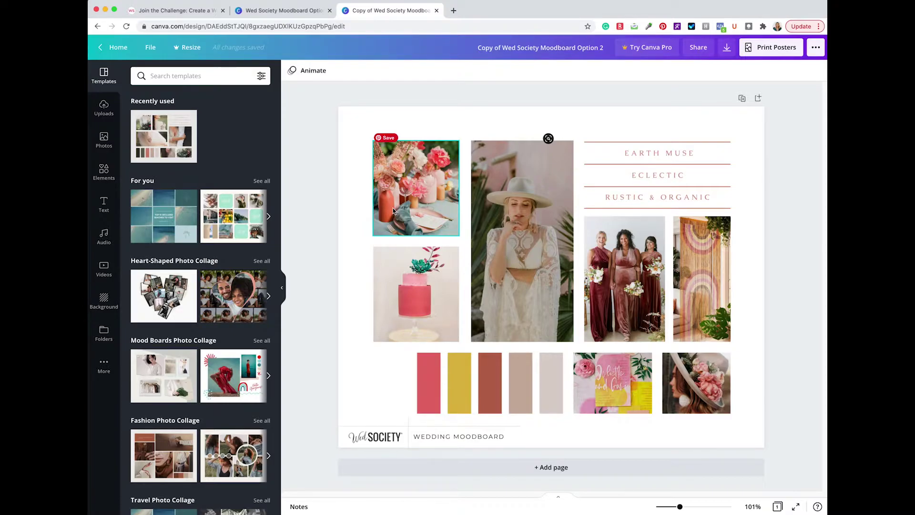
Upload all twelve JPEG photos in the Mood Board Images folder from this computer
left_click(105, 112)
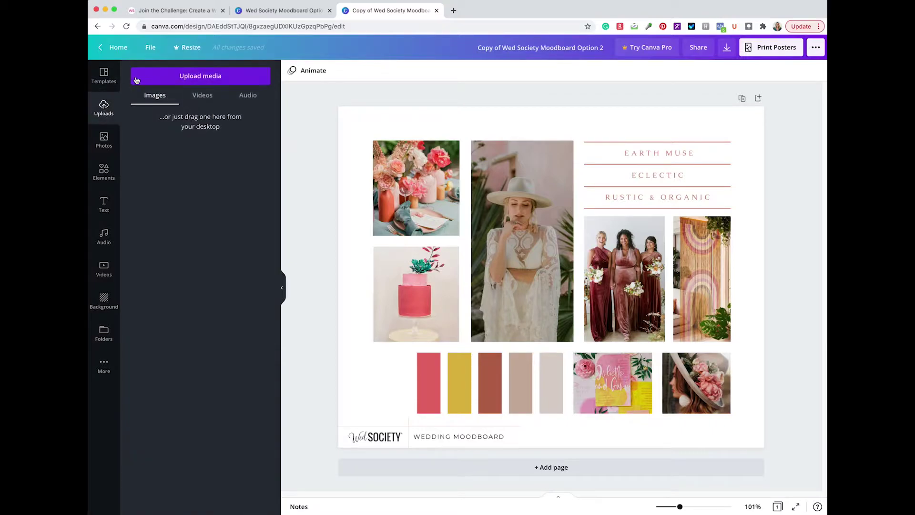
left_click(203, 80)
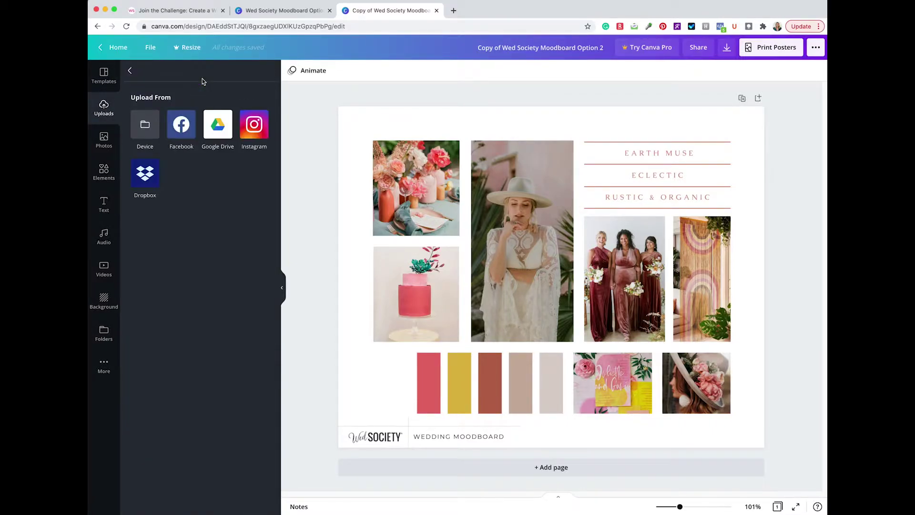
left_click(144, 127)
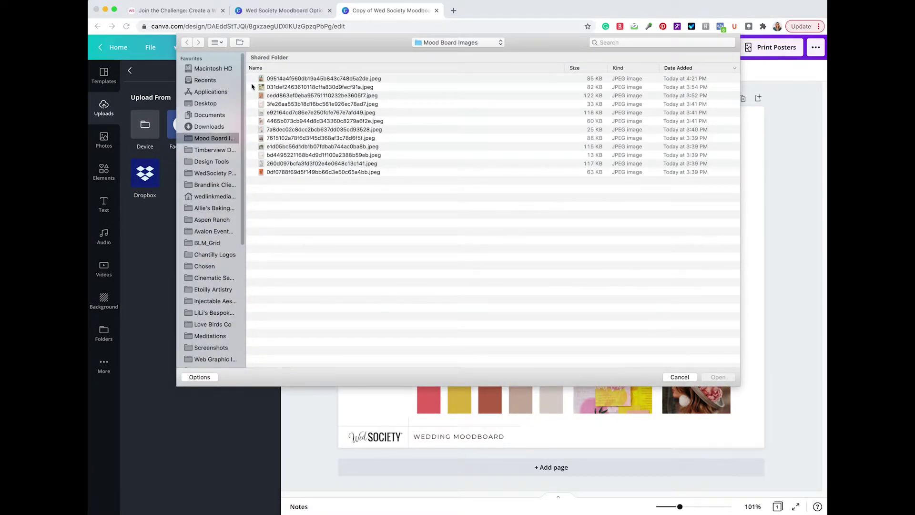
left_click(304, 78)
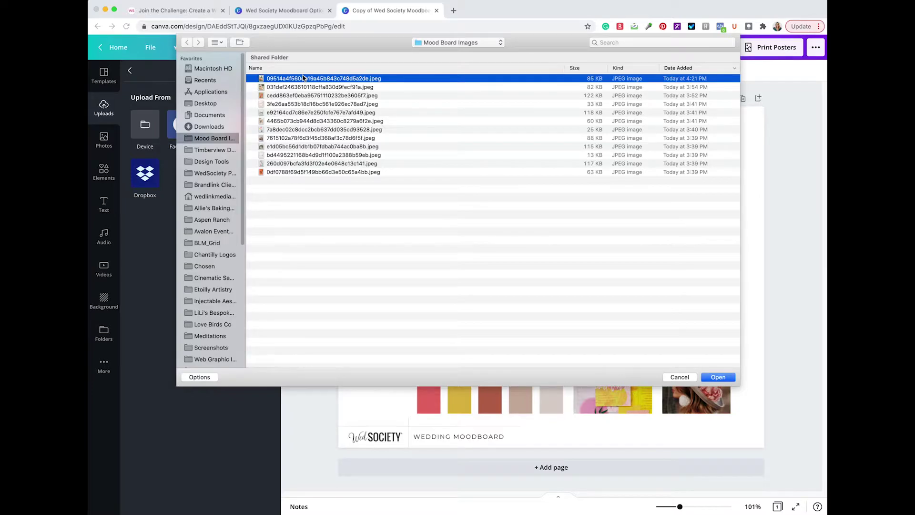
left_click(309, 172, "shift")
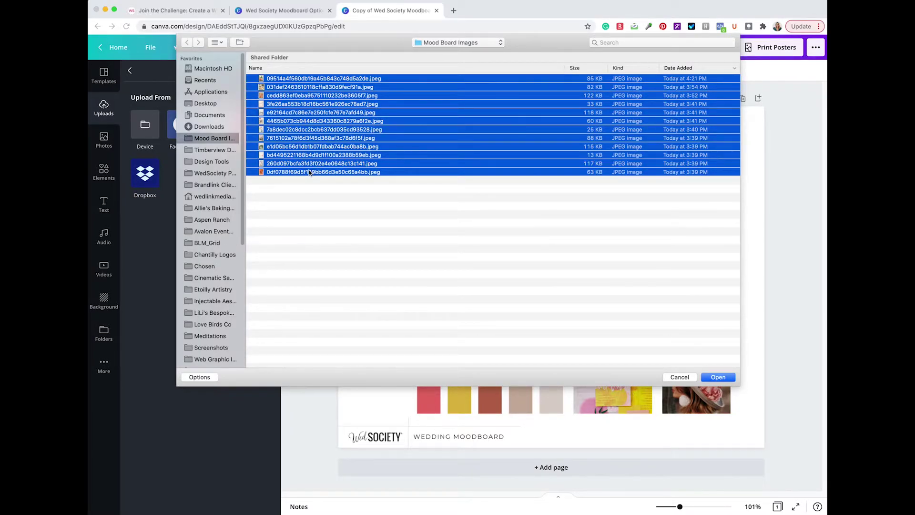
left_click(717, 377)
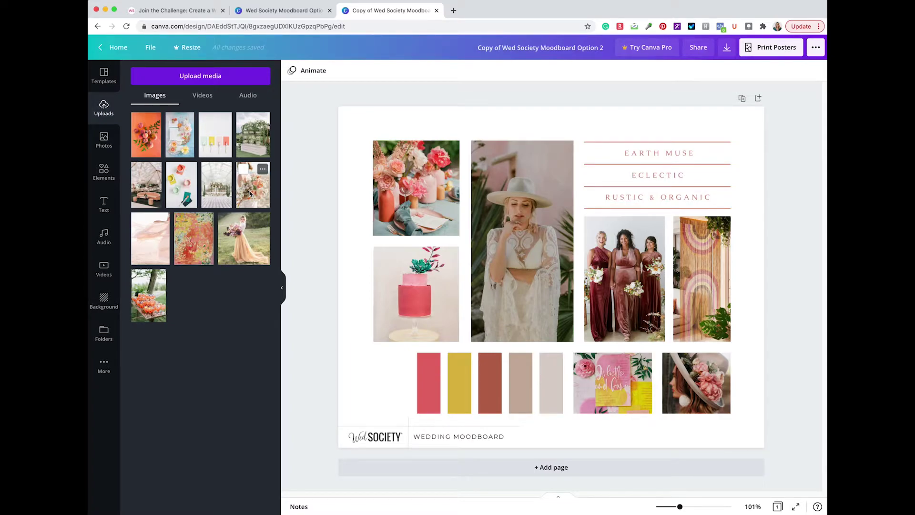
Replace the centre bride-in-hat photo with the bouquet bride, shifted slightly left
left_click(249, 191)
left_click_drag(249, 191, 539, 229)
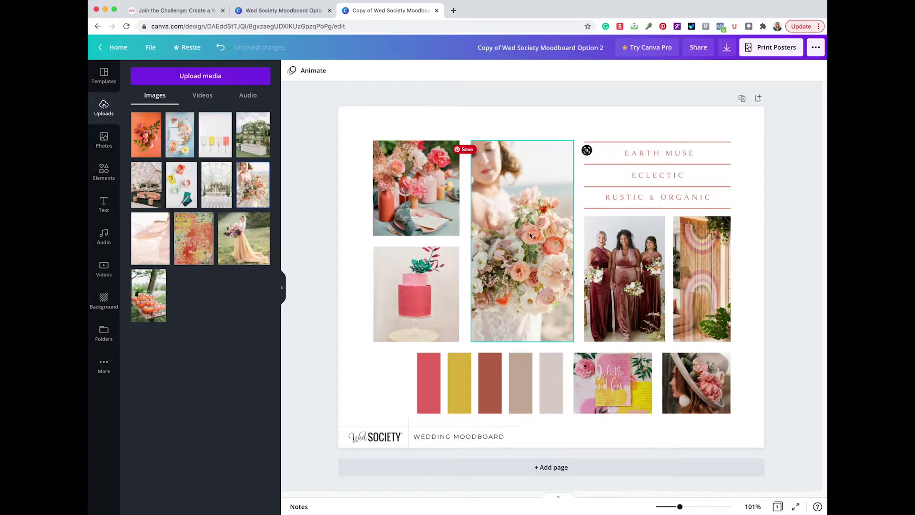
double_click(530, 234)
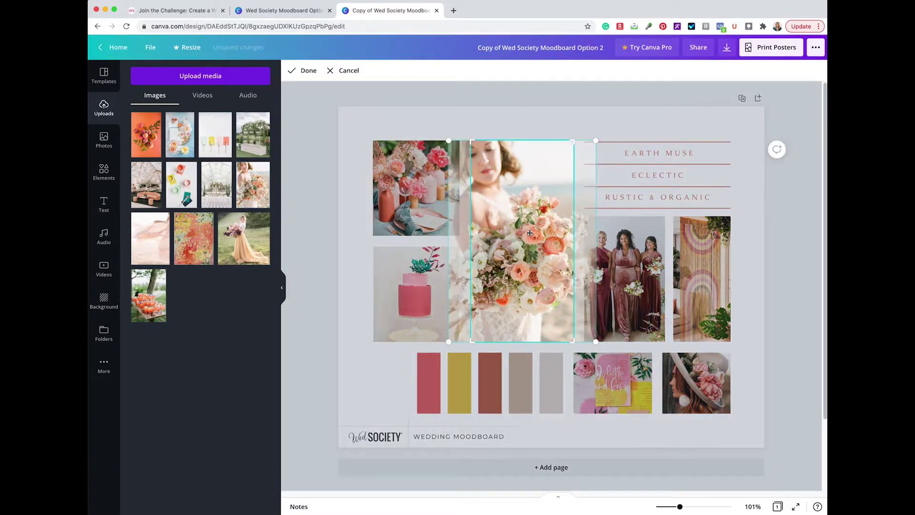
left_click_drag(534, 234, 532, 234)
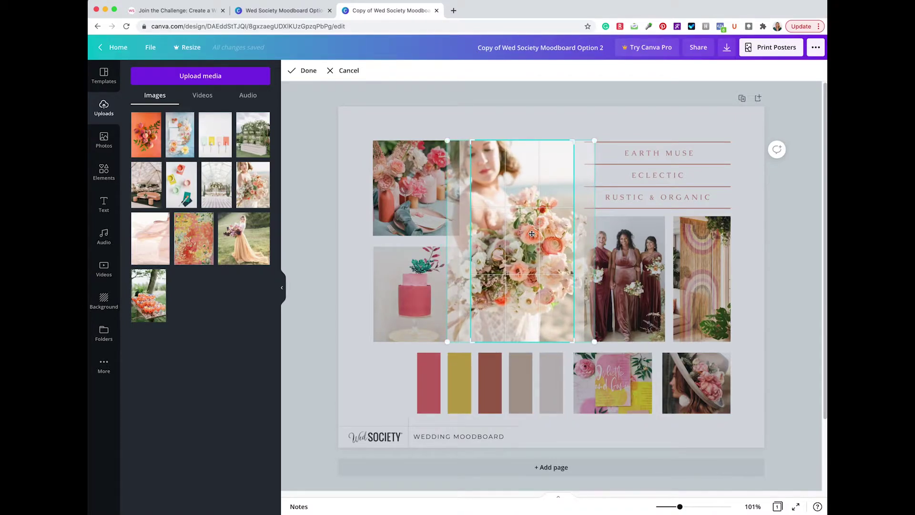
left_click(361, 265)
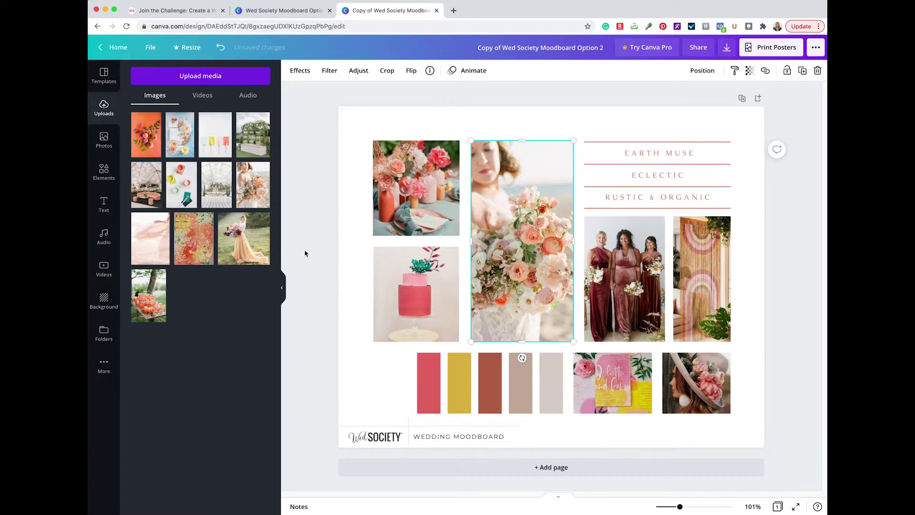
Put the greenhouse ceremony photo in the lower-left cake frame and add the pink fabric photo
left_click_drag(217, 190, 426, 267)
double_click(426, 277)
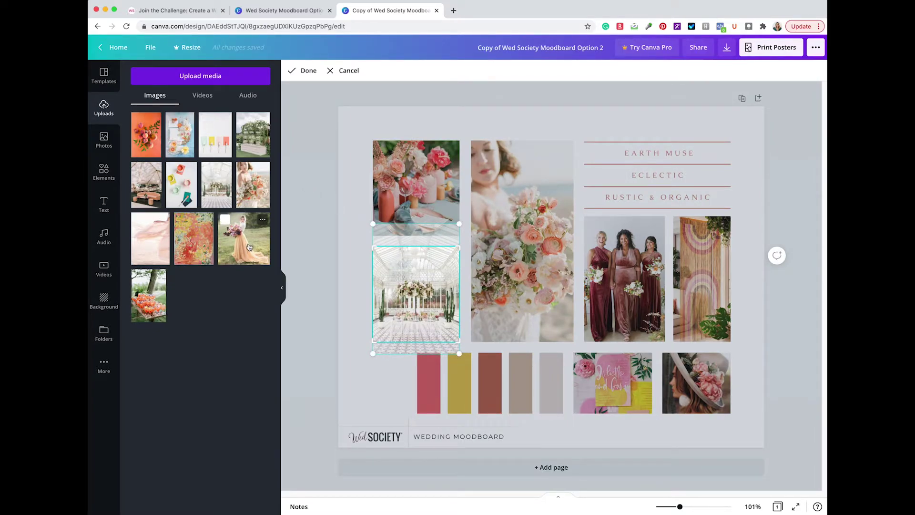
left_click(150, 238)
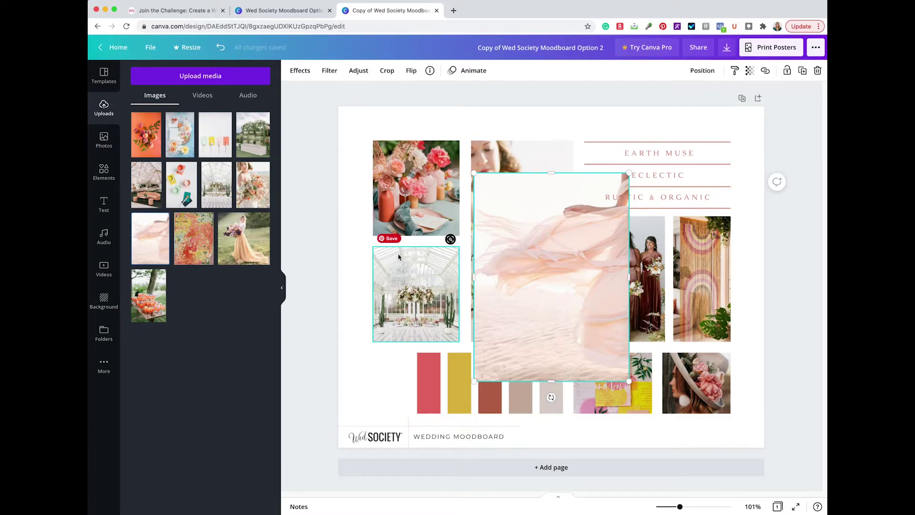
Move the pink fabric photo into the rainbow arch frame, shifted left inside it
key("Delete")
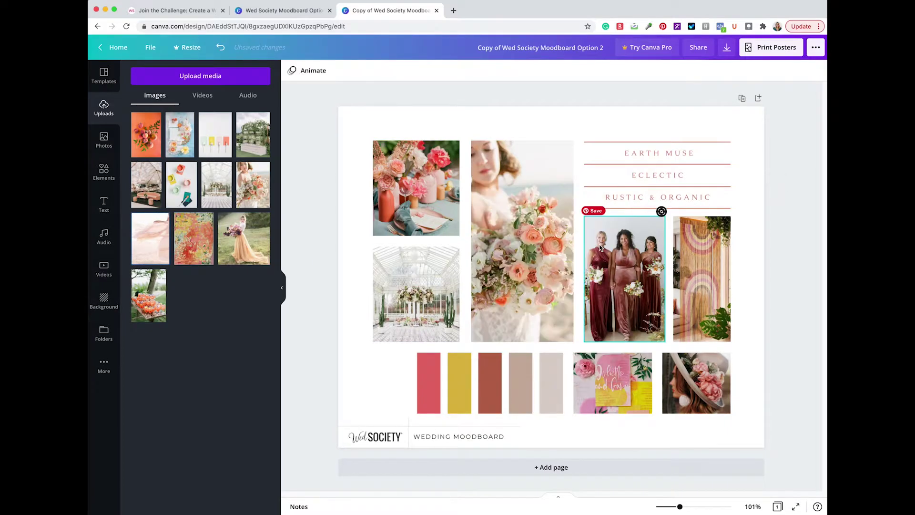
left_click_drag(151, 238, 688, 270)
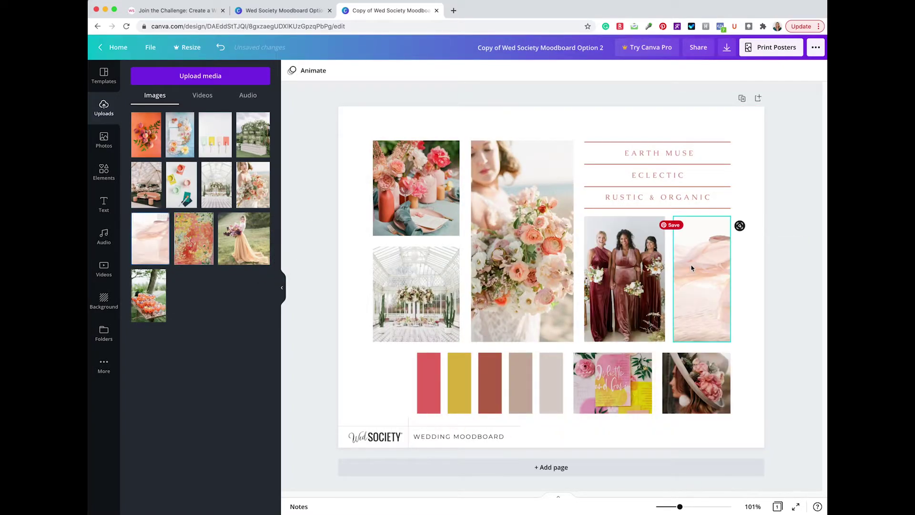
double_click(692, 266)
left_click_drag(723, 276, 707, 271)
left_click(749, 291)
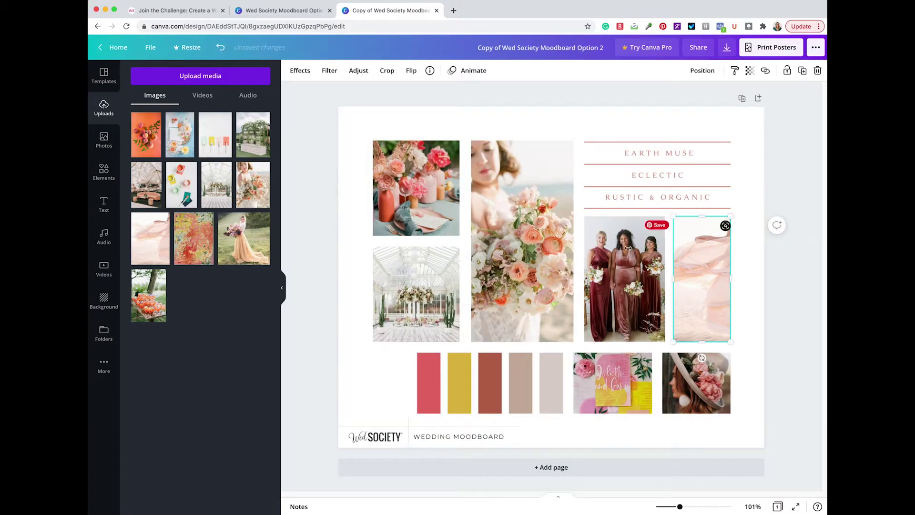
Replace the bridesmaids photo with the greenhouse flower display photo
left_click(258, 150)
left_click_drag(258, 150, 621, 264)
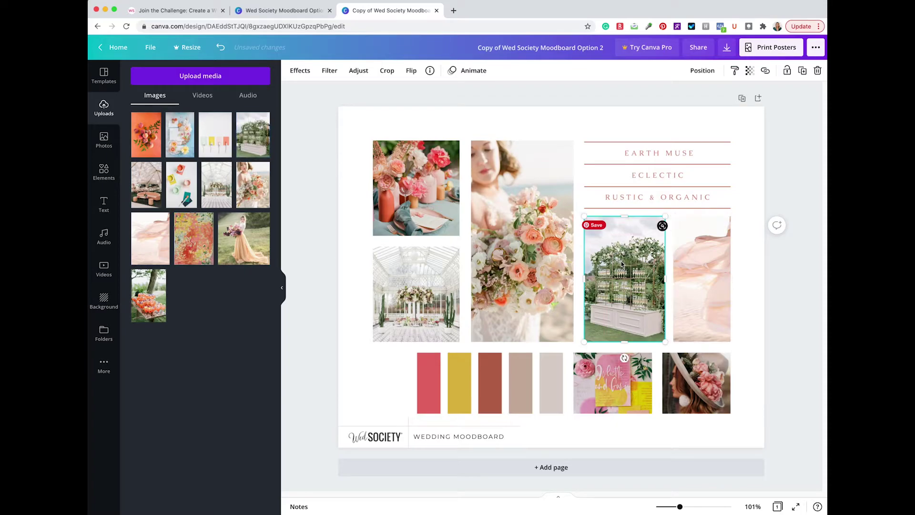
double_click(620, 262)
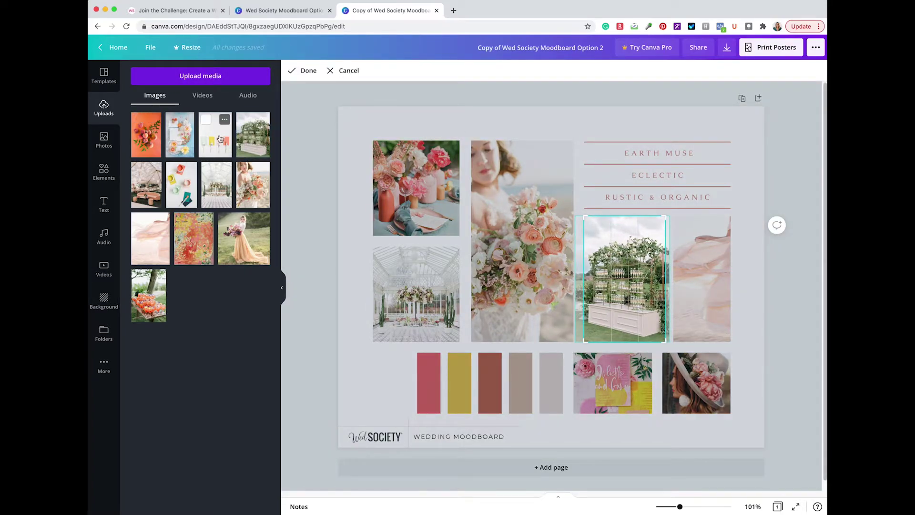
Replace the invitation photo with the colour swatches photo, enlarged and shifted left in its frame
left_click_drag(215, 136, 609, 373)
double_click(609, 374)
left_click_drag(651, 330, 680, 292)
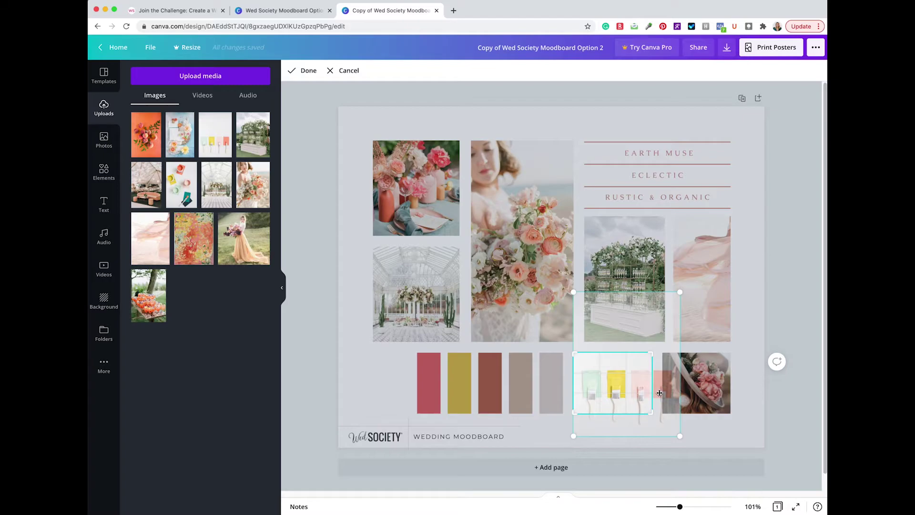
left_click_drag(657, 392, 642, 386)
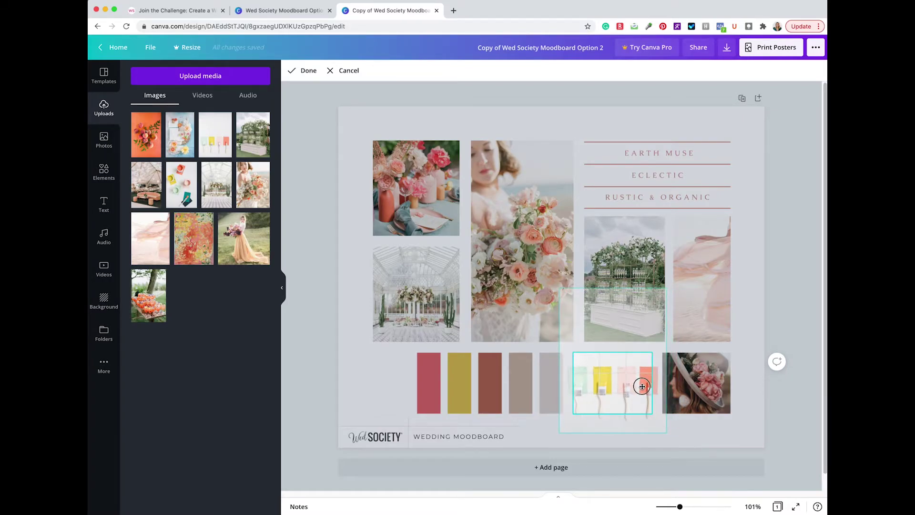
left_click(345, 350)
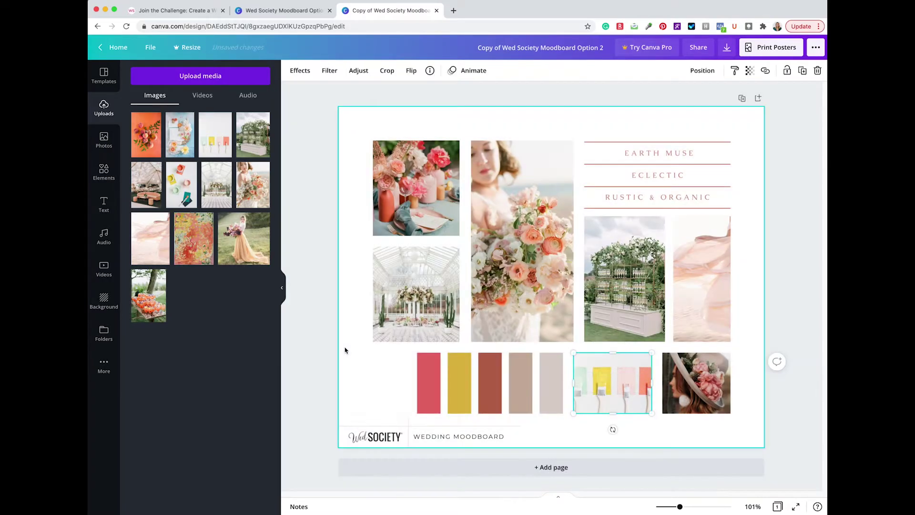
left_click(345, 351)
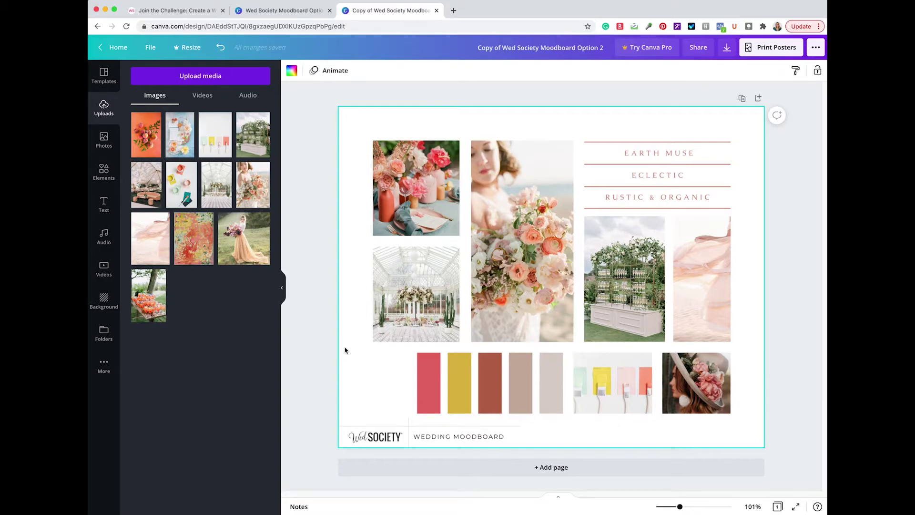
Drop the tent photo into the bottom-right frame and swap the top-left for the enlarged flat-lay
left_click_drag(146, 184, 706, 373)
double_click(705, 379)
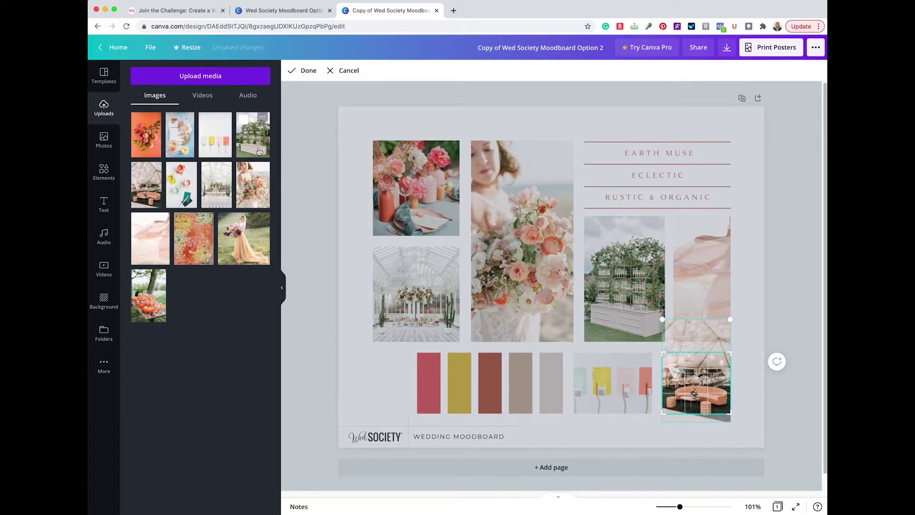
left_click_drag(181, 135, 420, 199)
double_click(420, 196)
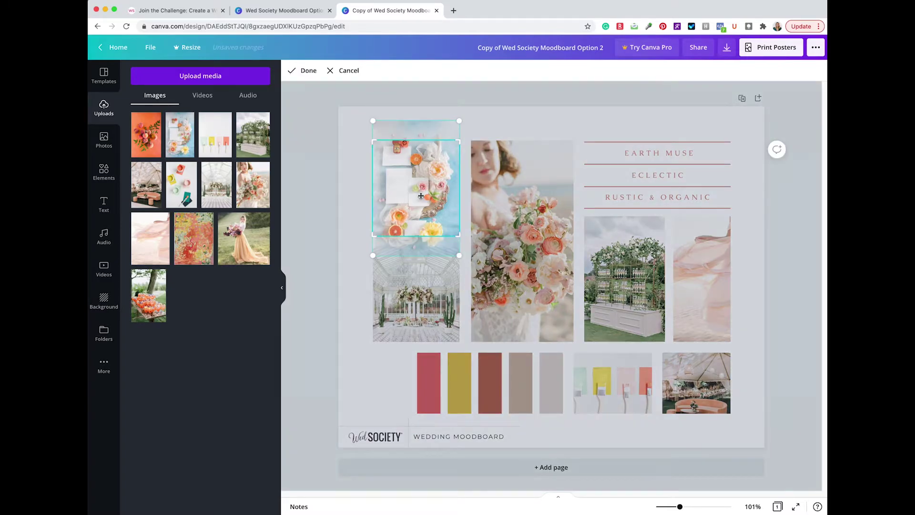
left_click_drag(372, 255, 351, 283)
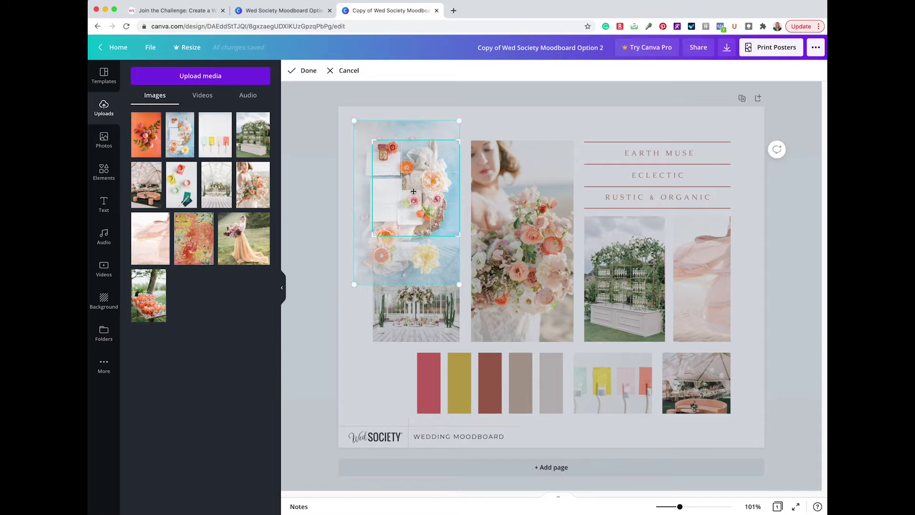
left_click_drag(460, 121, 464, 115)
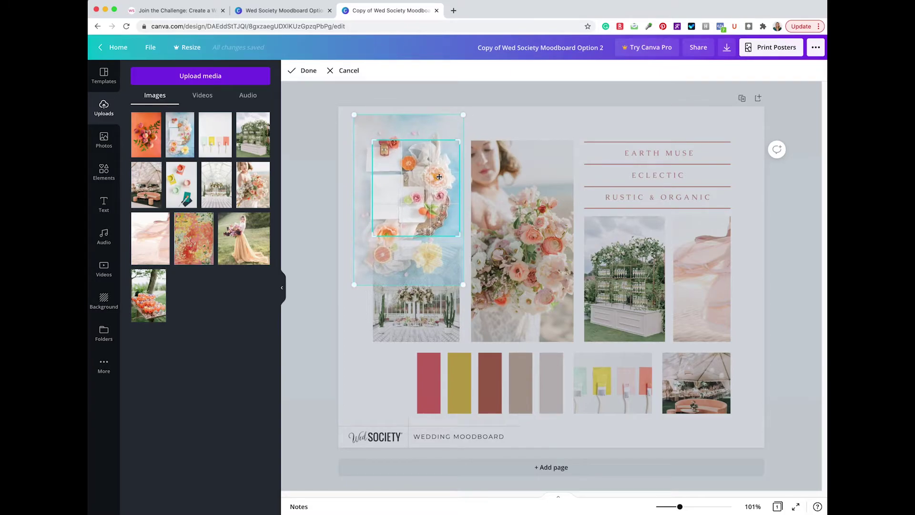
left_click_drag(441, 176, 446, 164)
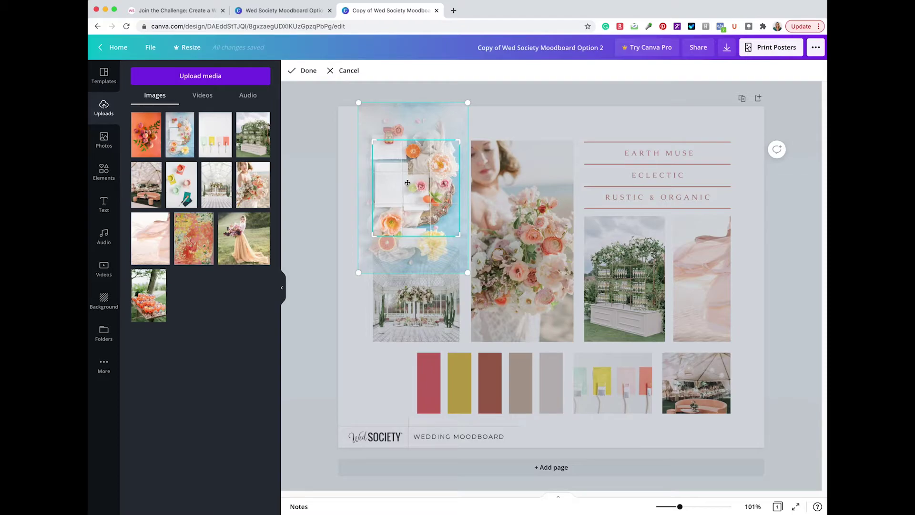
left_click(350, 196)
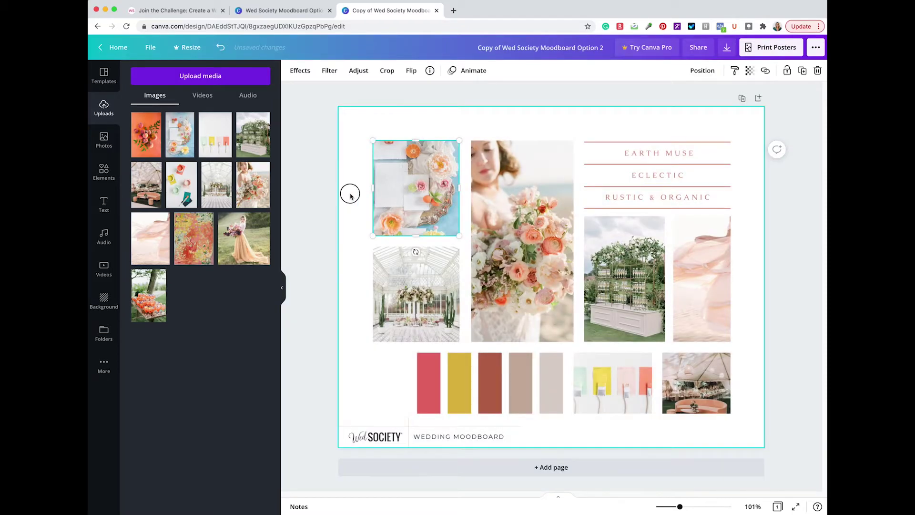
left_click(350, 196)
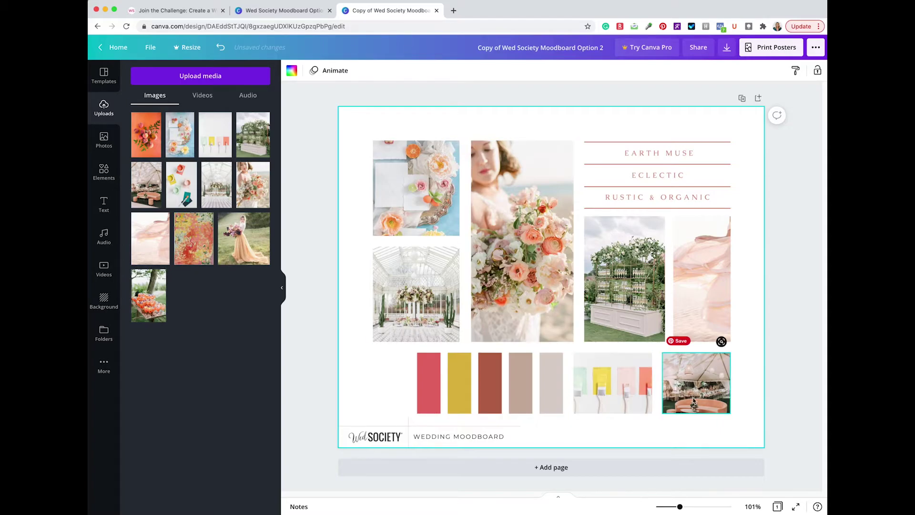
Nudge the tent lounge photo within its frame, then select the EARTH MUSE heading text
double_click(700, 383)
left_click_drag(700, 384, 713, 381)
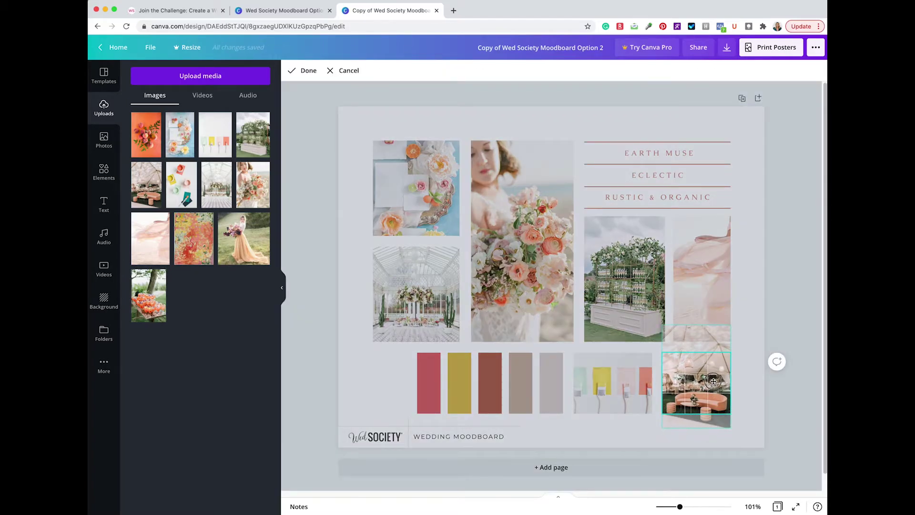
left_click(736, 385)
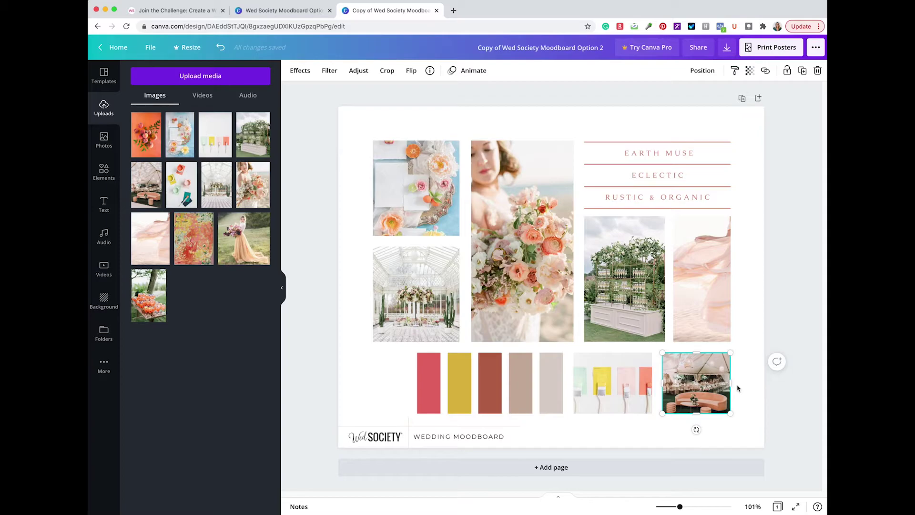
double_click(675, 152)
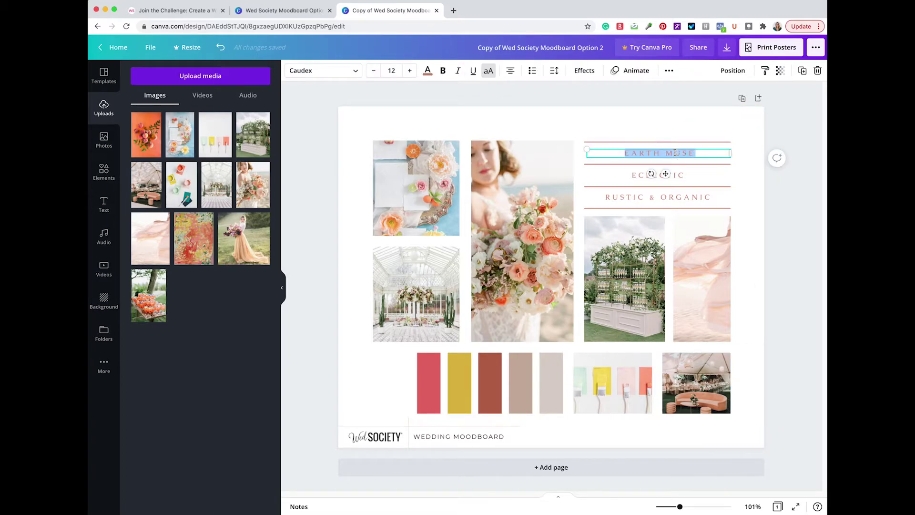
Replace EARTH MUSE, ECLECTIC and RUSTIC & ORGANIC with CHEERFUL, SOUTHERN and AIRY
type("CHEERFUL")
left_click(658, 175)
double_click(658, 175)
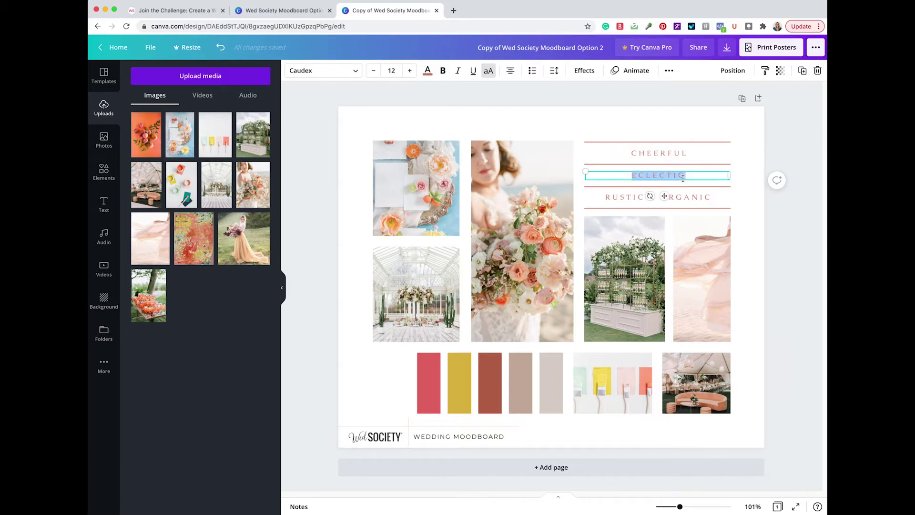
type("SOUTHERN")
double_click(658, 196)
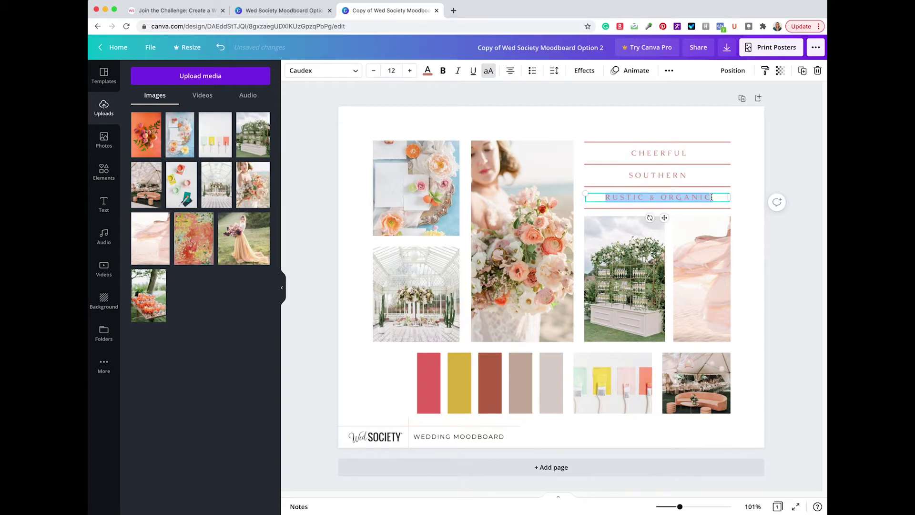
type("AIRY")
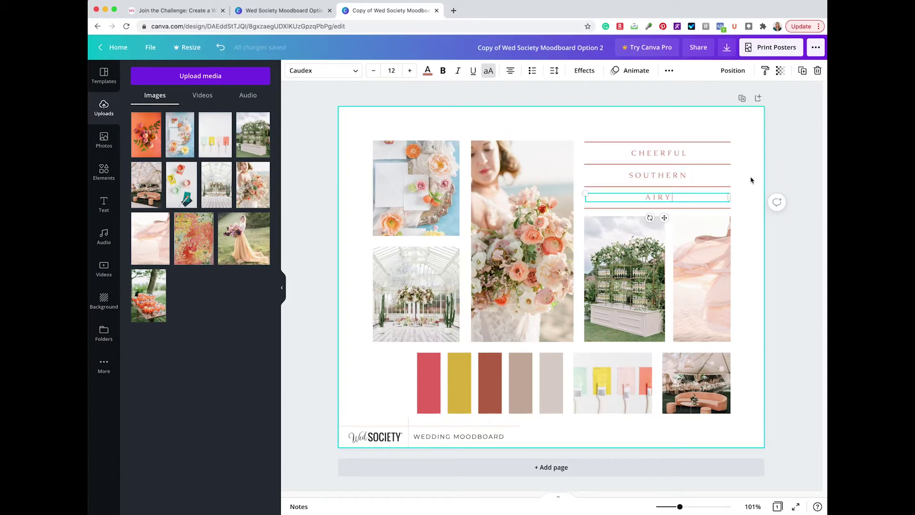
left_click(751, 180)
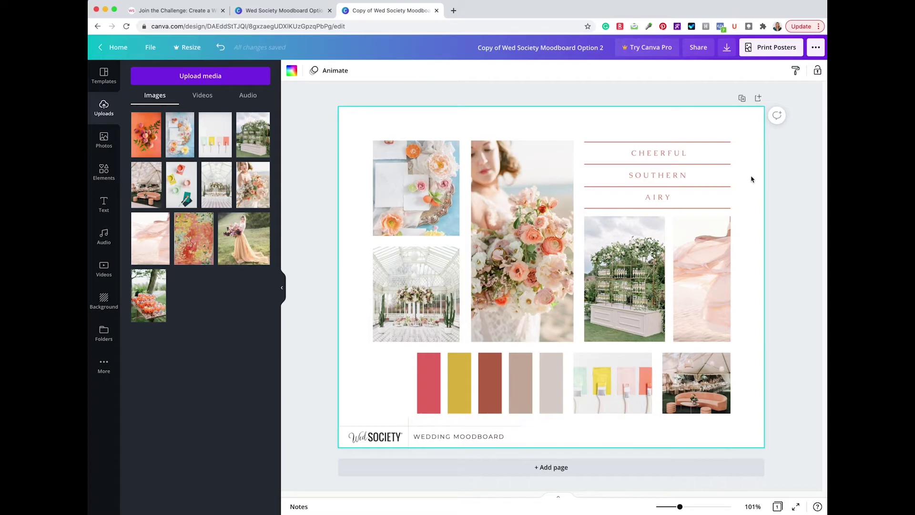
Colour all four divider lines beside the style words with the mustard yellow document colour
left_click(725, 143)
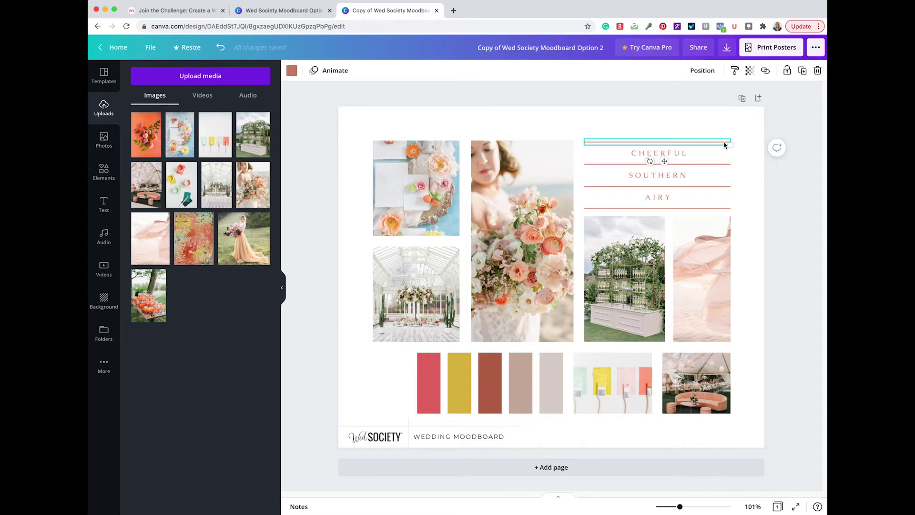
left_click(720, 164, "shift")
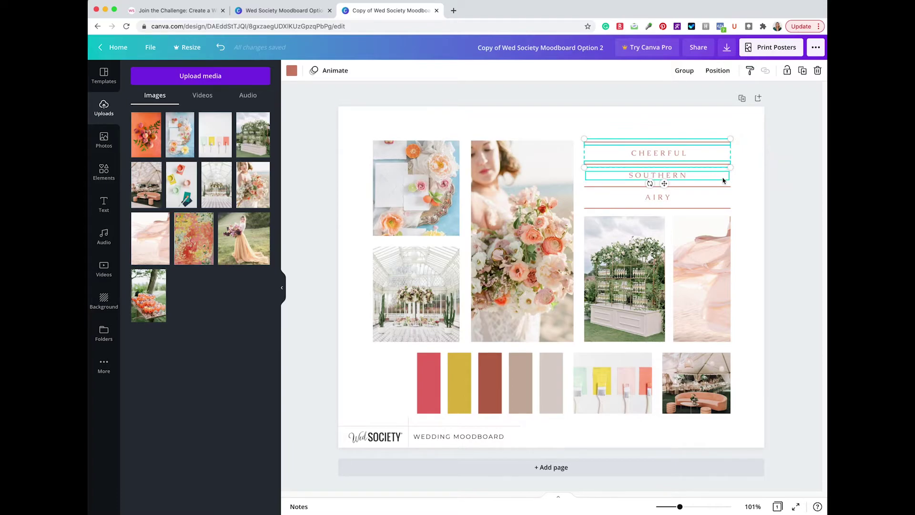
left_click(723, 185, "shift")
left_click(725, 208, "shift")
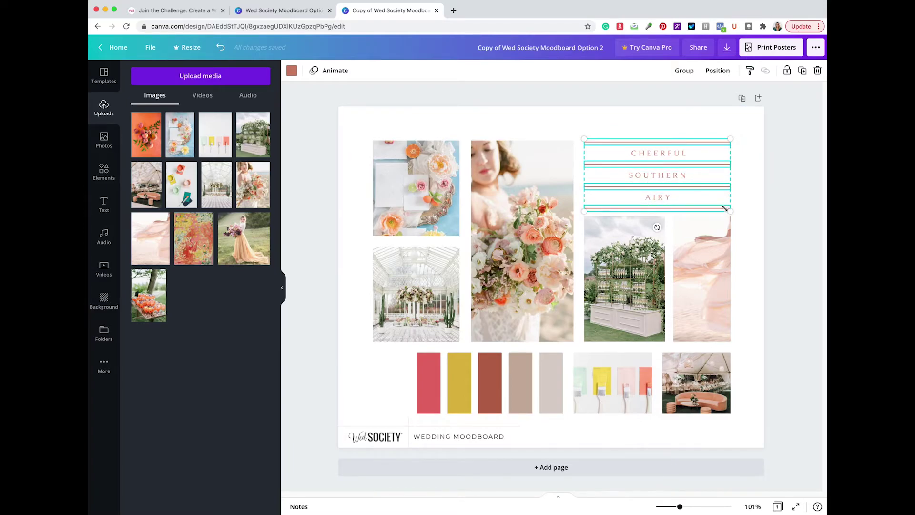
left_click(292, 72)
left_click(260, 117)
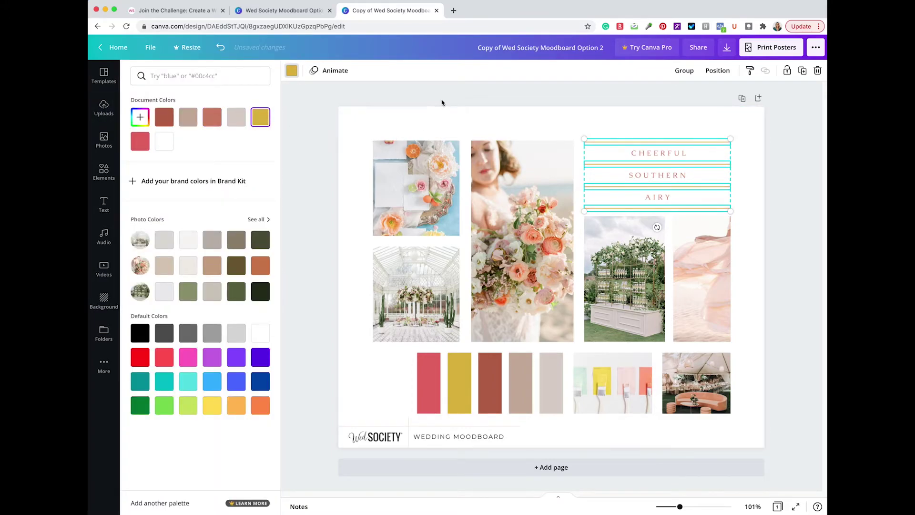
key("Escape")
left_click(442, 101)
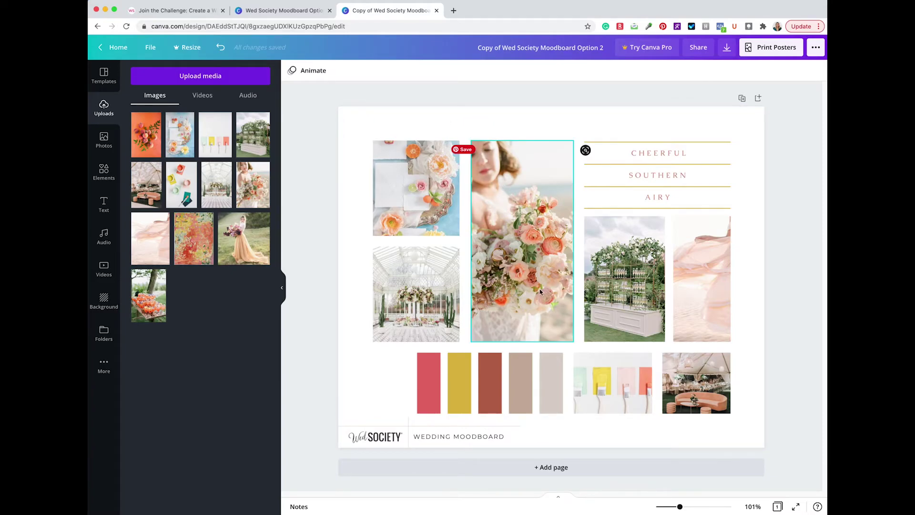
Using the photo colours, turn the tan fourth swatch pale peach and the rust third swatch coral
left_click(549, 387)
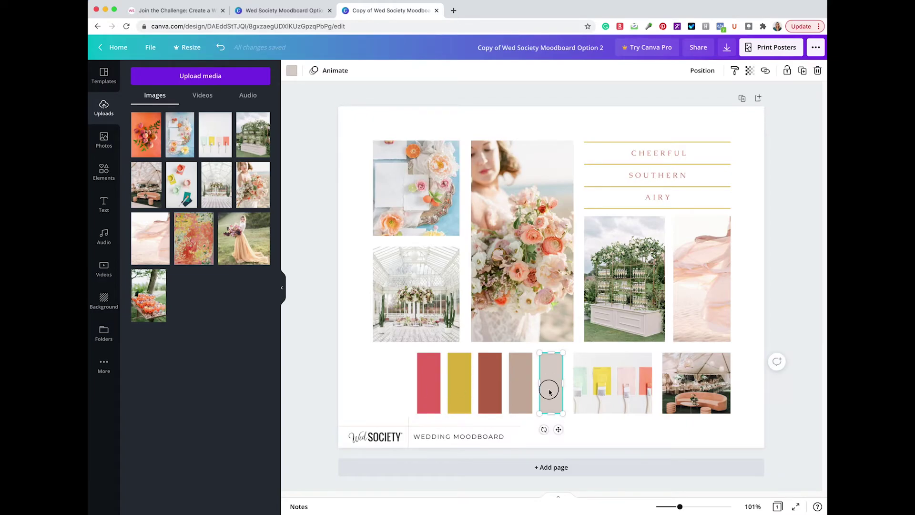
left_click(292, 71)
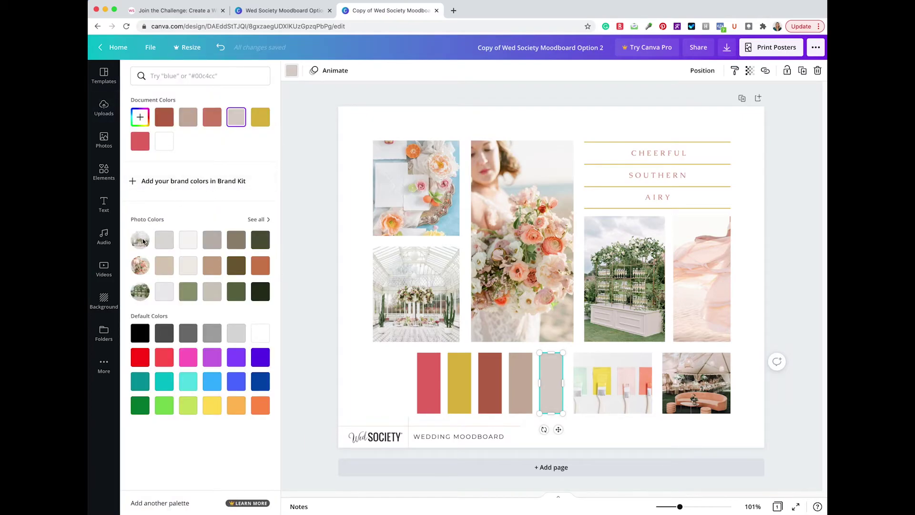
left_click(257, 220)
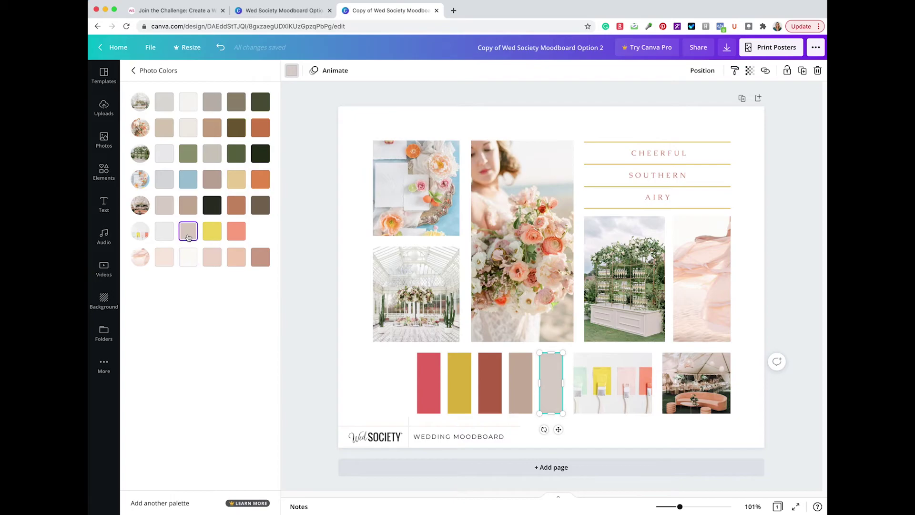
key("shift+Tab")
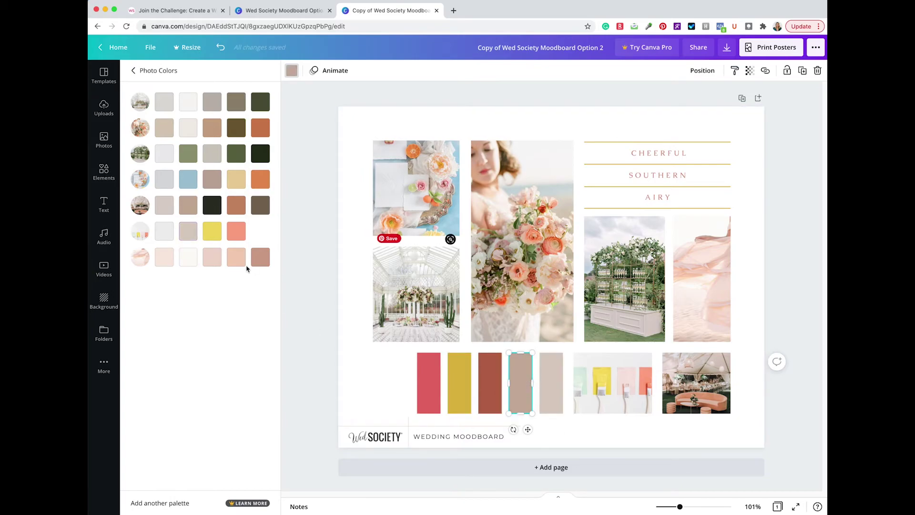
left_click(166, 261)
key("shift+Tab")
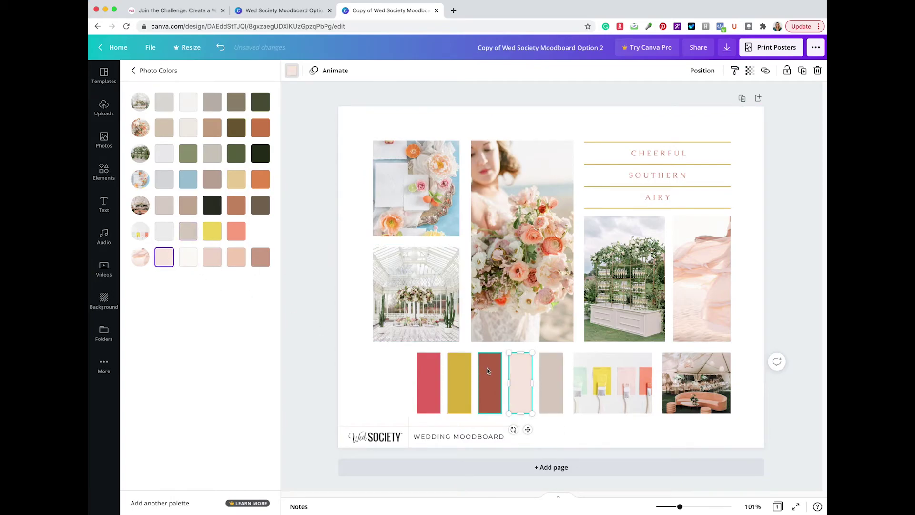
left_click(236, 231)
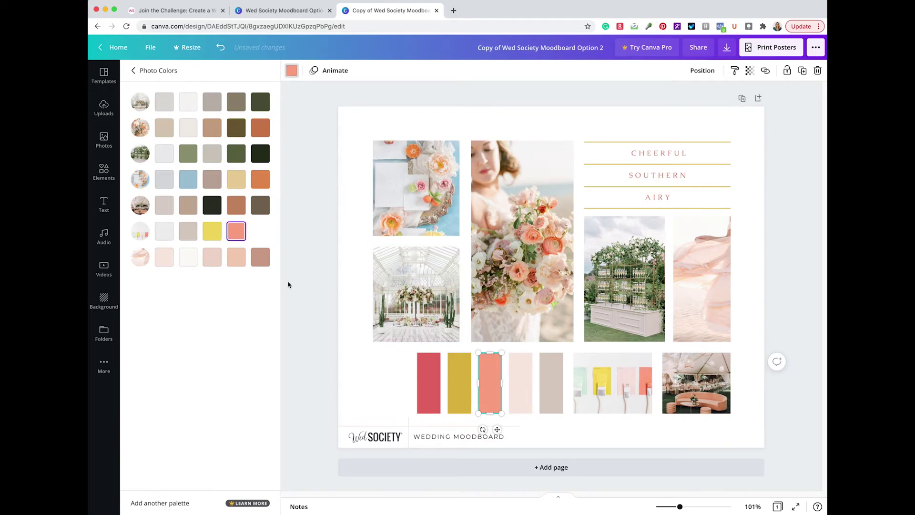
Turn the yellow swatch sage green and the red first swatch coral
left_click(455, 377)
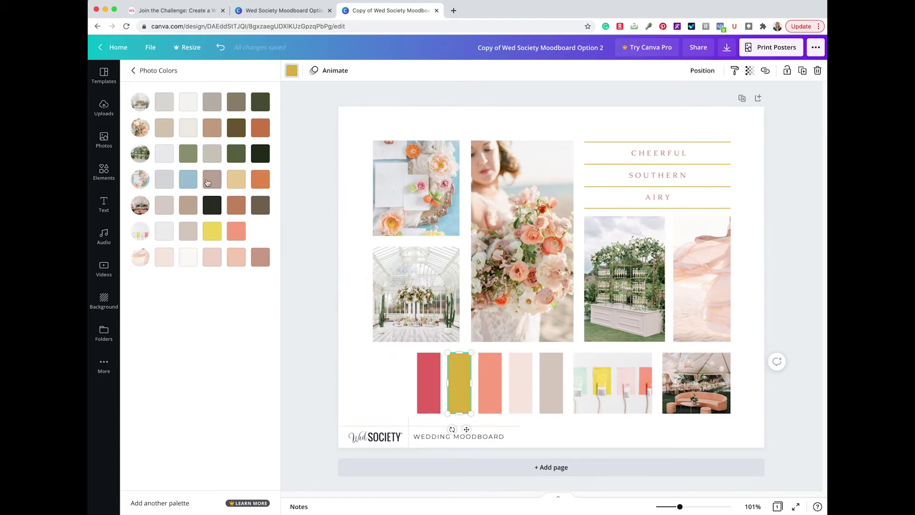
left_click(189, 154)
key("shift+Tab")
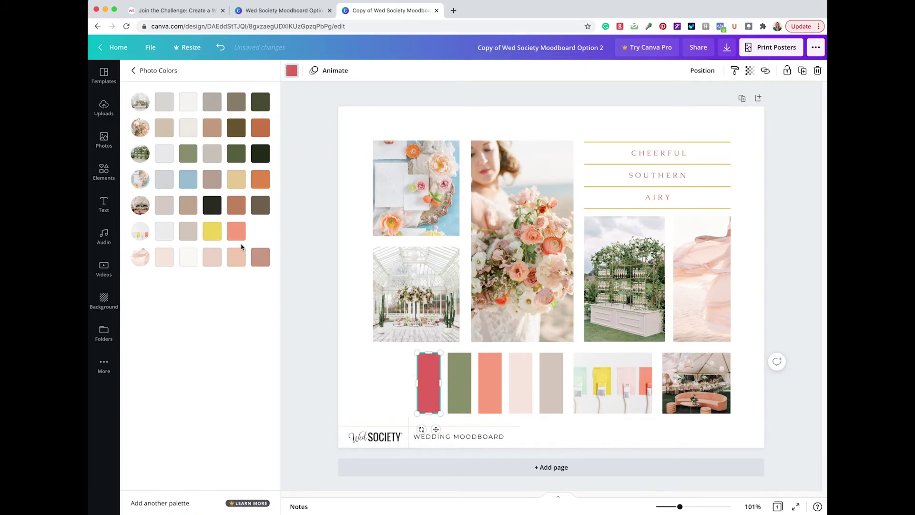
left_click(238, 234)
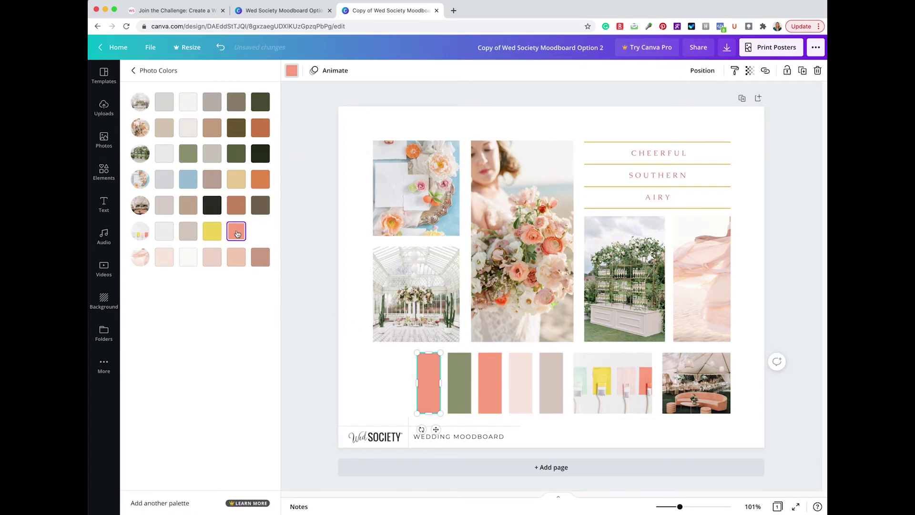
left_click(293, 71)
Change the first palette swatch to the custom dusty rose #E19995
left_click(293, 72)
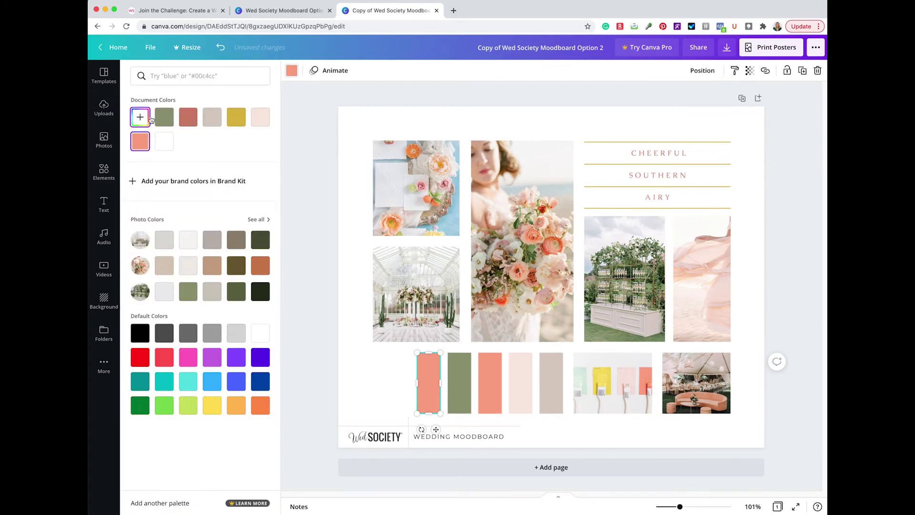
left_click(139, 115)
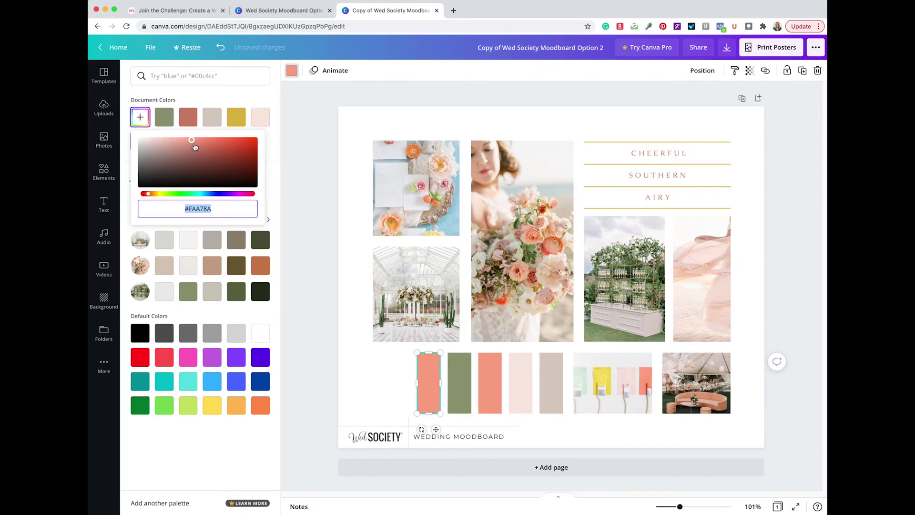
left_click_drag(192, 140, 170, 143)
left_click_drag(148, 194, 146, 197)
left_click_drag(170, 144, 178, 143)
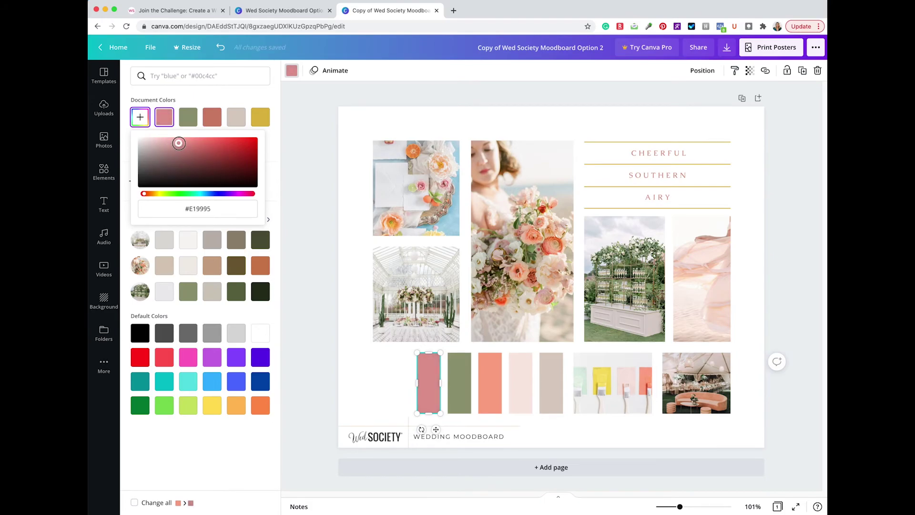
left_click(359, 322)
left_click(358, 321)
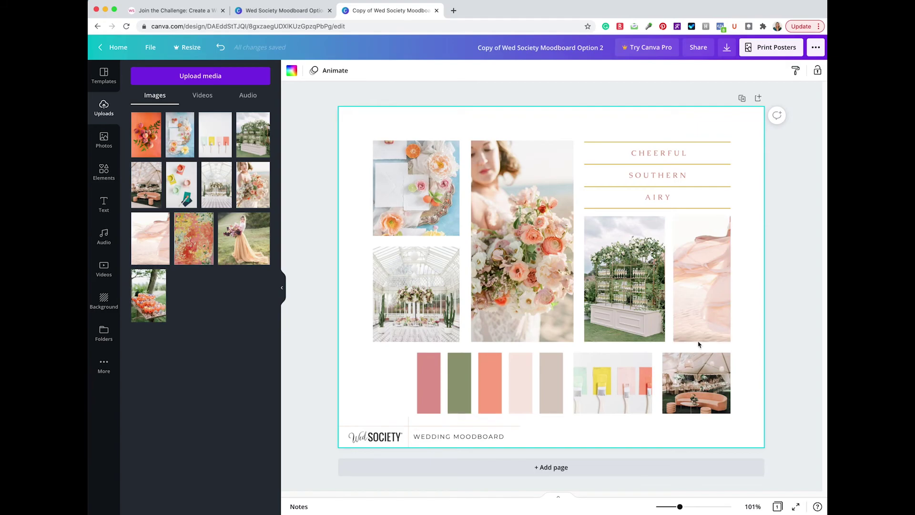
Duplicate the mood board page and retitle the design with the client's name plus '- Cheerful Mood Board'
left_click(742, 99)
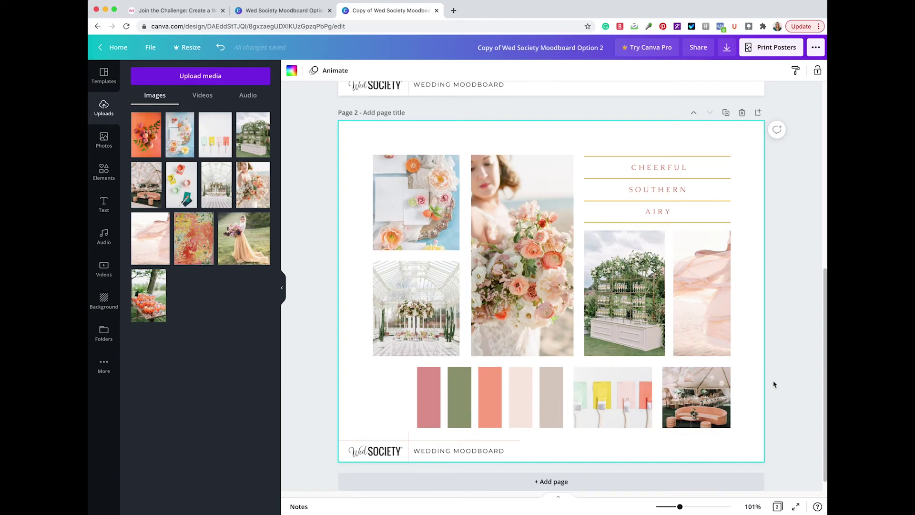
left_click(558, 46)
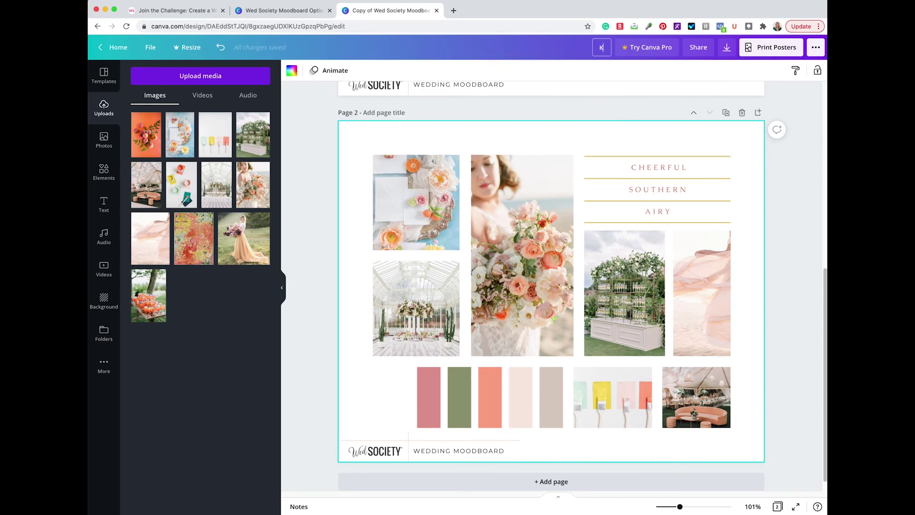
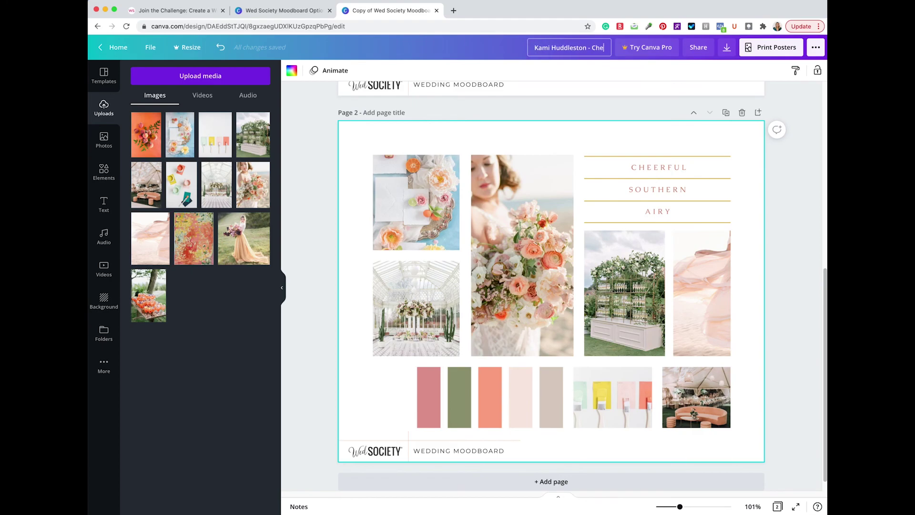
type("erful Mood Board")
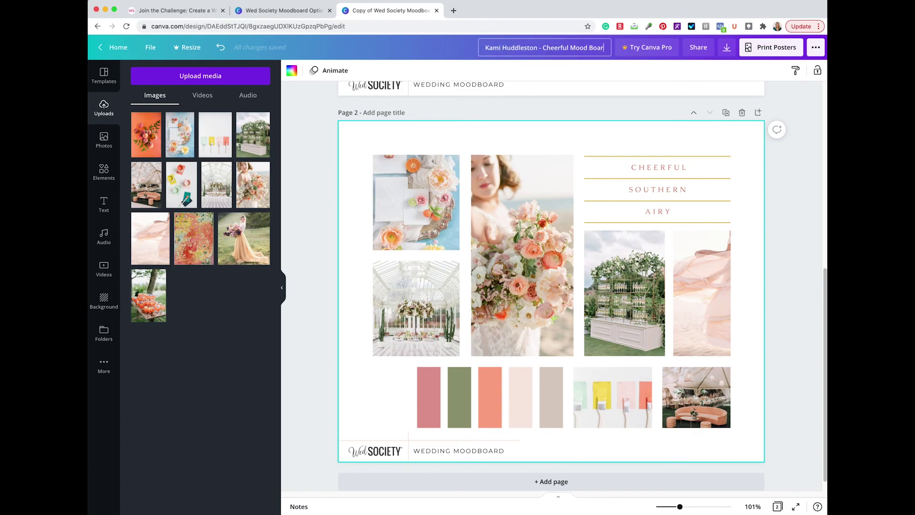
left_click(726, 48)
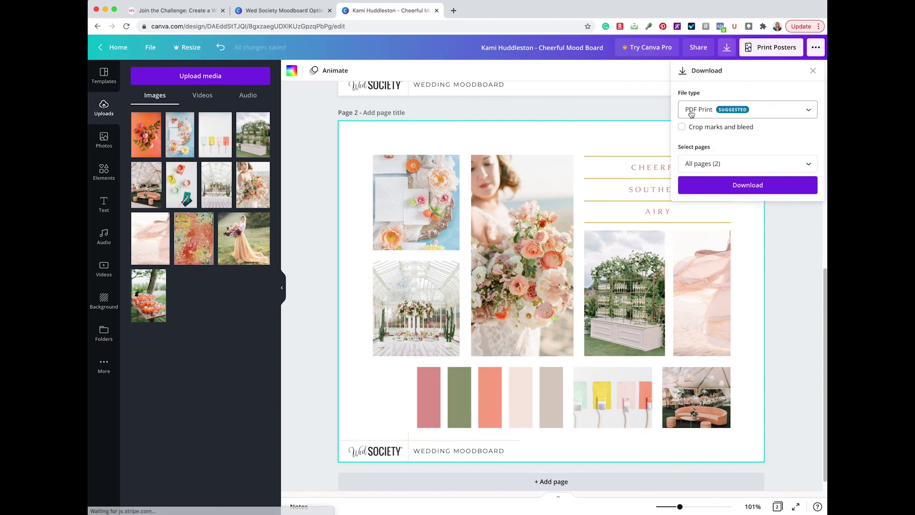
left_click(762, 114)
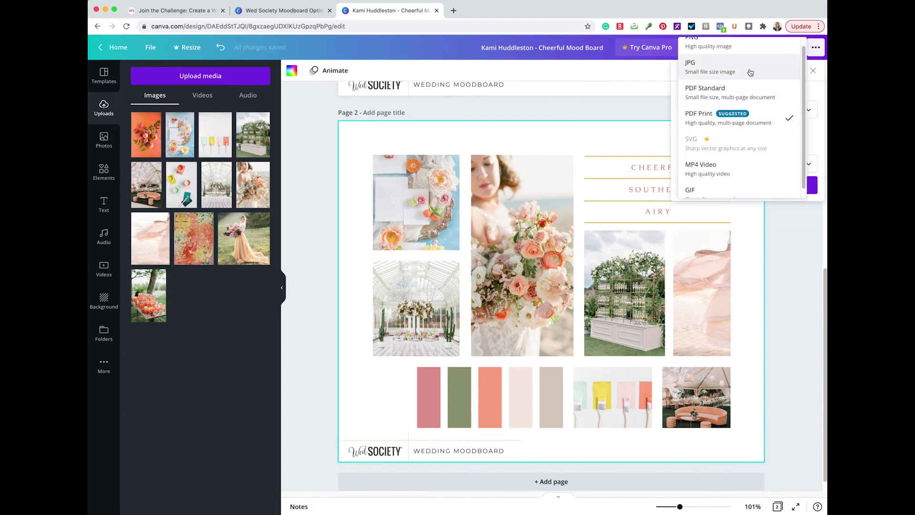
left_click(799, 241)
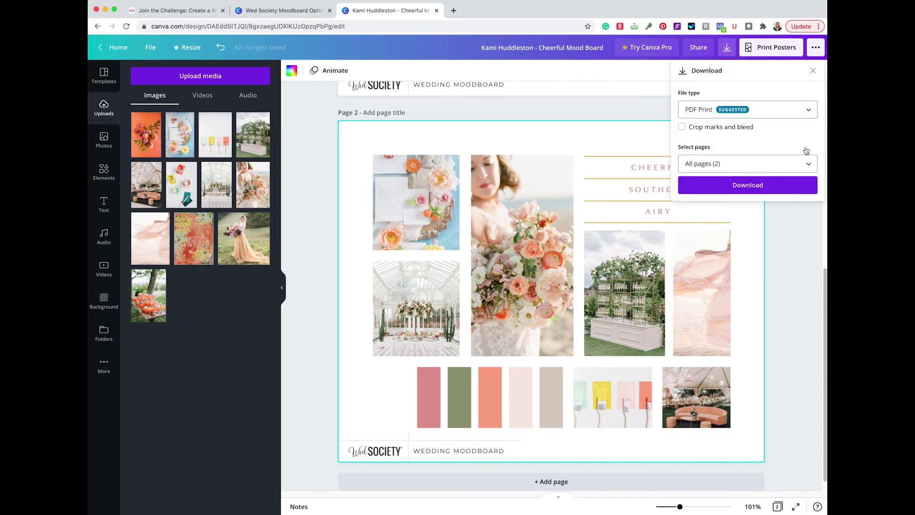
left_click(813, 71)
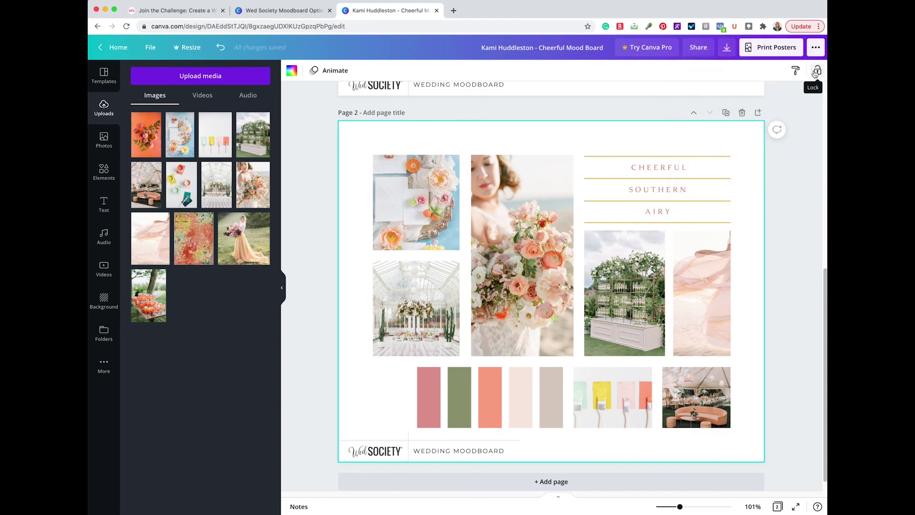